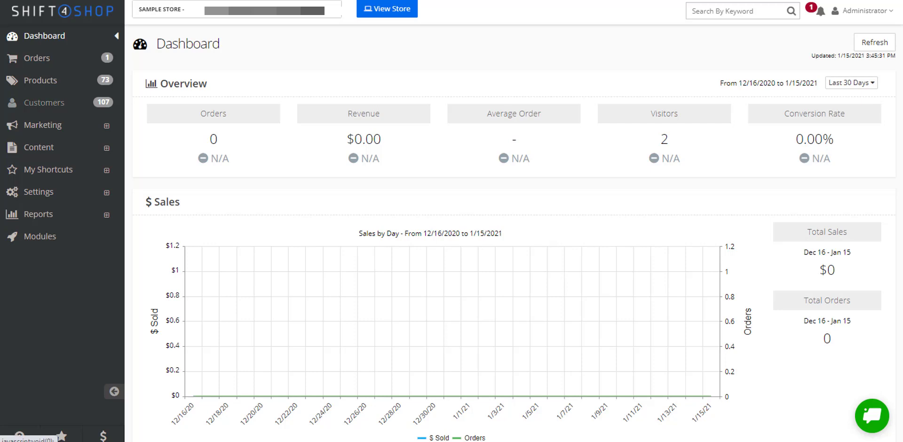
Reach Store Settings, then Manage Domain & Store Url and Manage DNS for the primary domain.
left_click(39, 191)
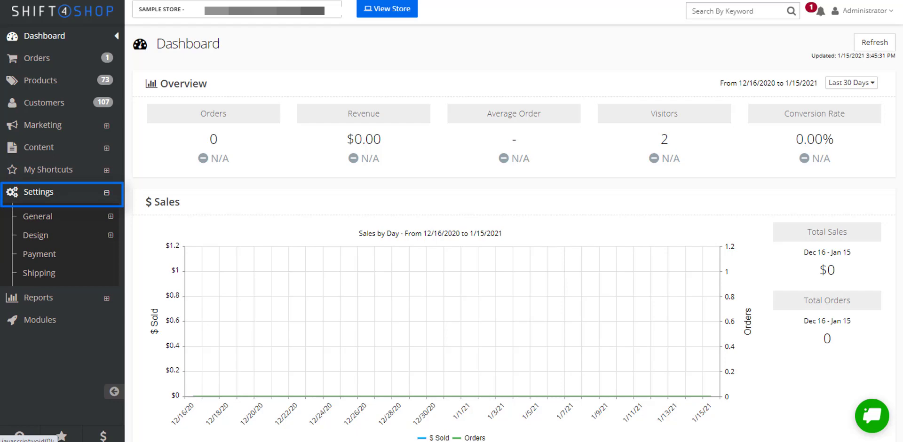
left_click(38, 217)
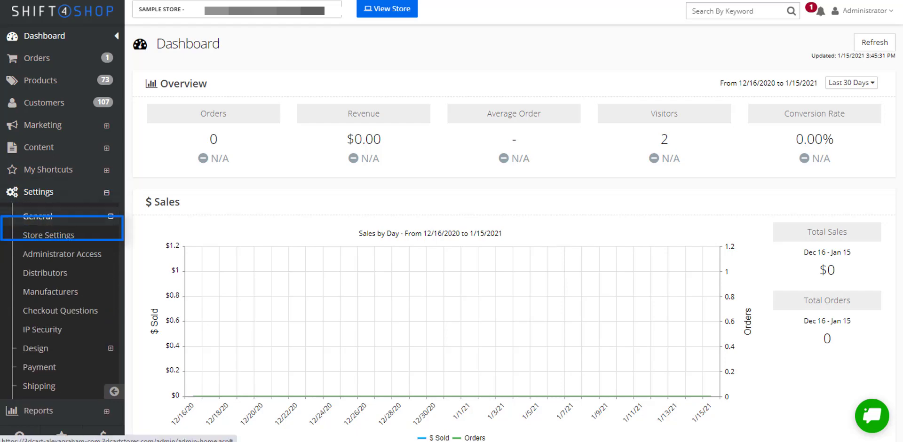
left_click(48, 235)
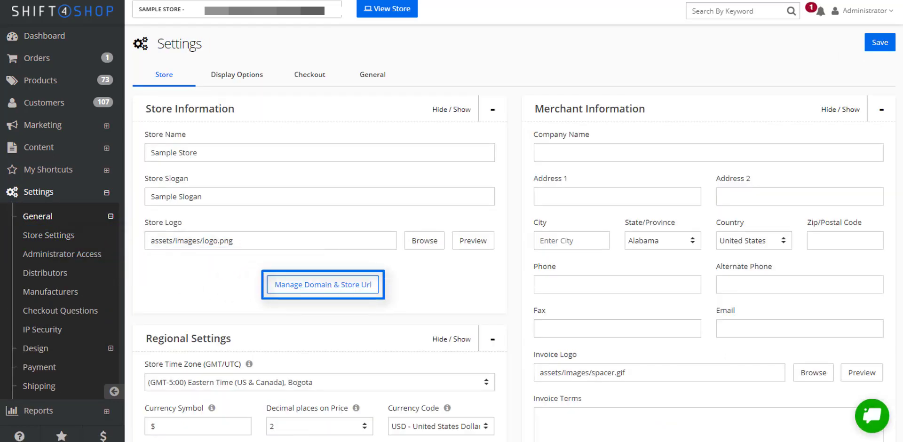
left_click(322, 284)
left_click(760, 139)
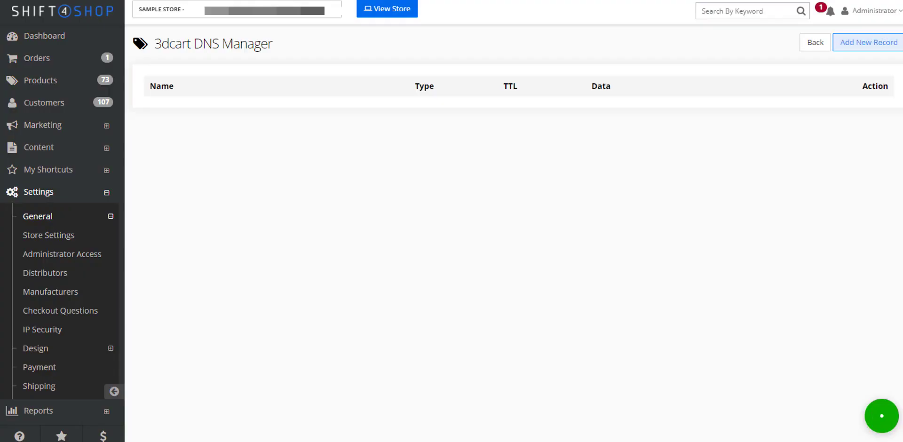
Start a new DNS record and set its Record Type to TXT.
left_click(868, 42)
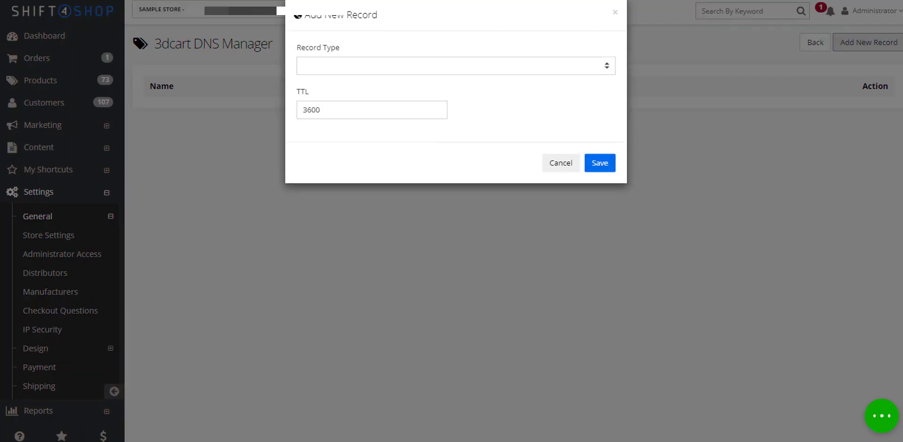
left_click(455, 80)
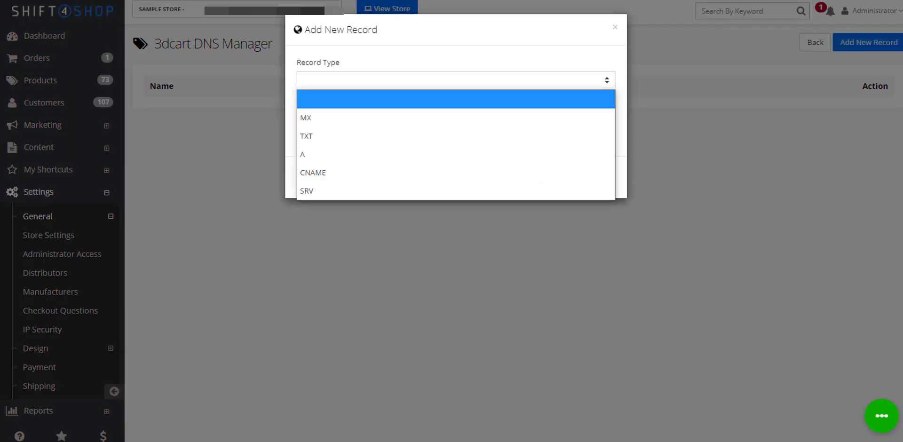
key("Down")
key("Down")
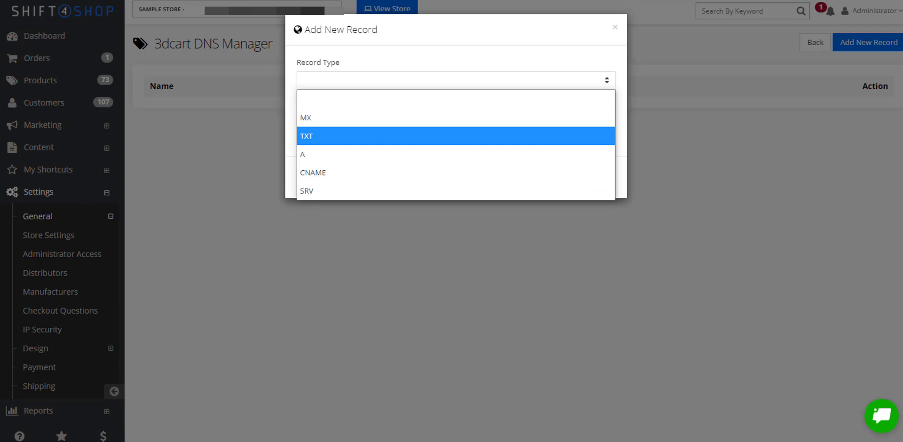
left_click(455, 136)
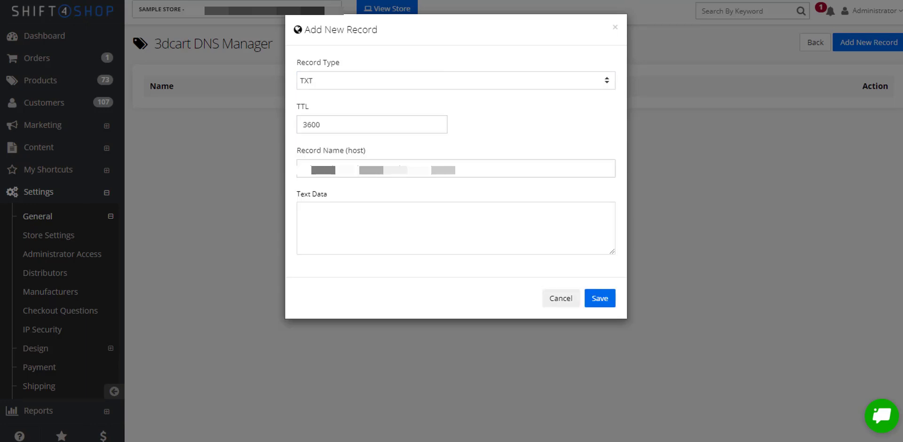